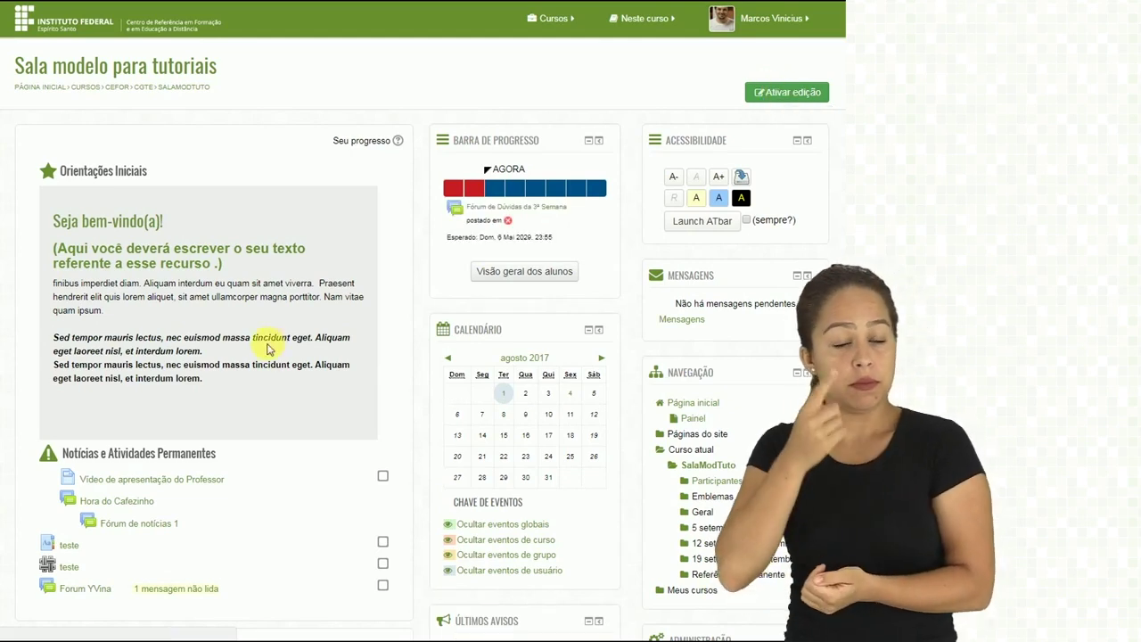
Turn on course editing and add a new Tarefa activity to the 12 setembro - 18 setembro week.
{"action": "scroll", "coordinate": [14, 470], "scroll_direction": "down", "scroll_amount": 7}
{"action": "scroll", "coordinate": [14, 468], "scroll_direction": "down", "scroll_amount": 6}
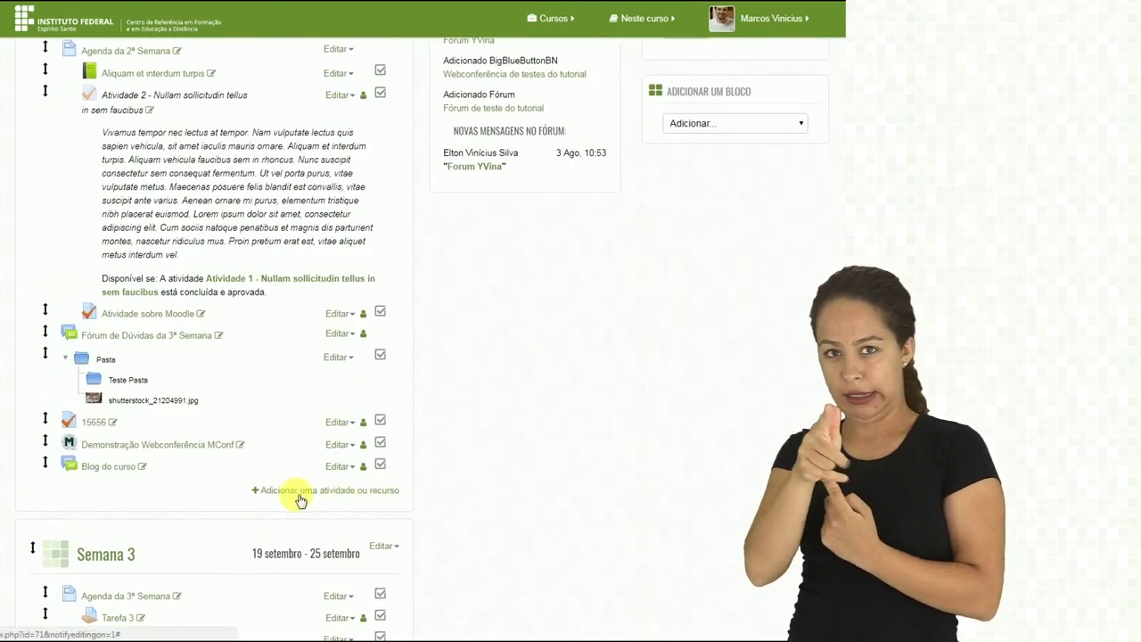
{"action": "left_click", "coordinate": [303, 495]}
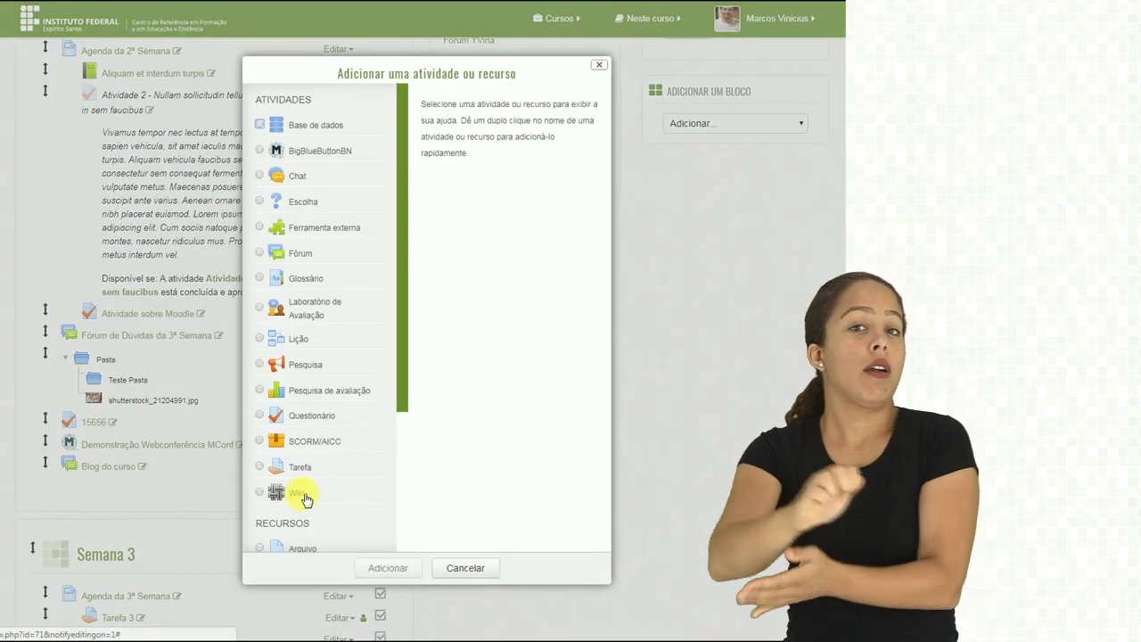
{"action": "left_click", "coordinate": [308, 468]}
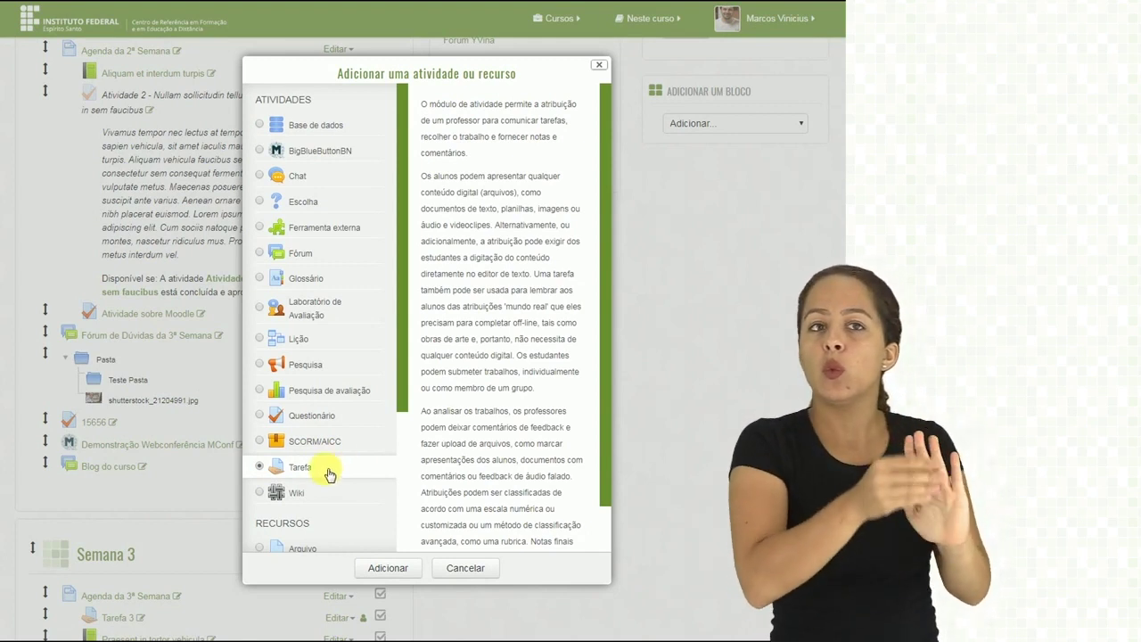
{"action": "left_click", "coordinate": [388, 569]}
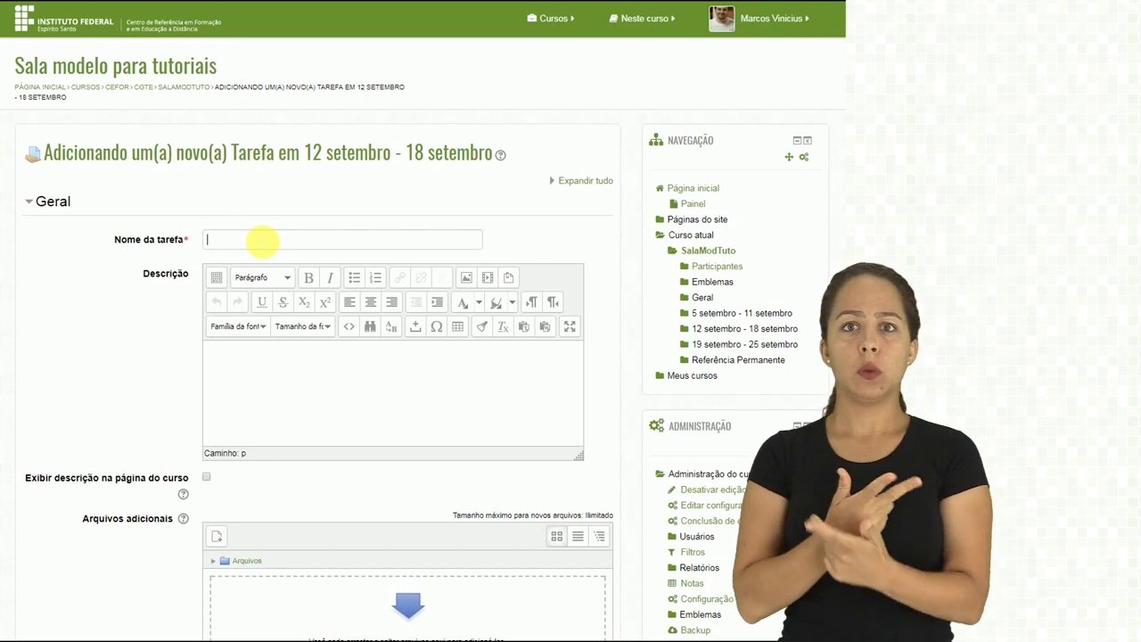
Name the assignment "Tarefa de teste para o tutorial".
{"action": "left_click", "coordinate": [263, 239]}
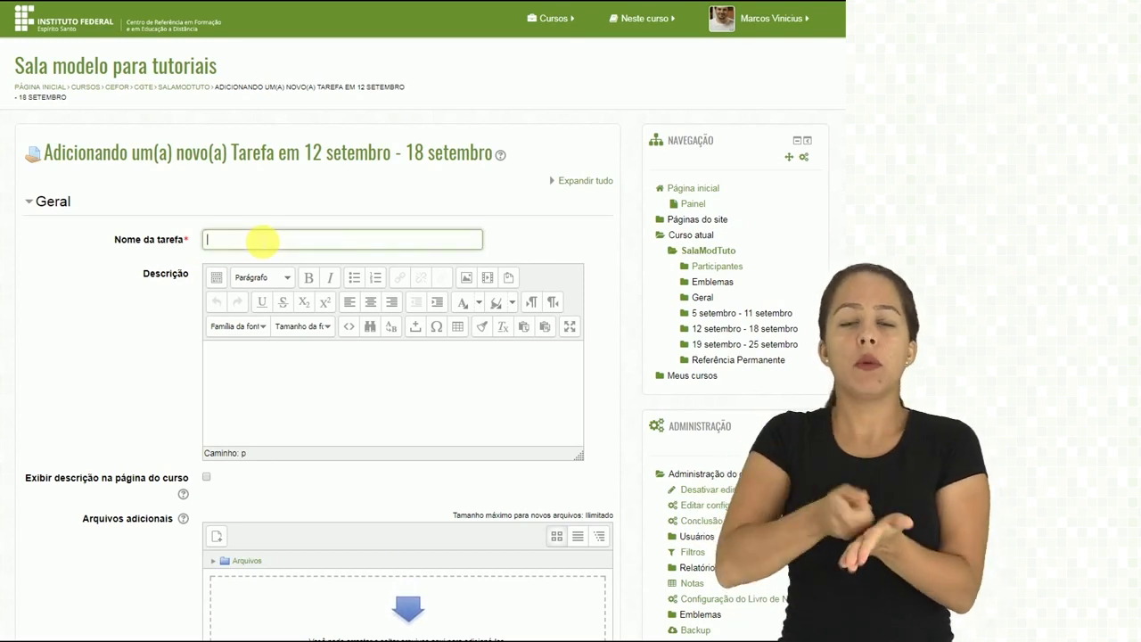
{"action": "left_click", "coordinate": [156, 349]}
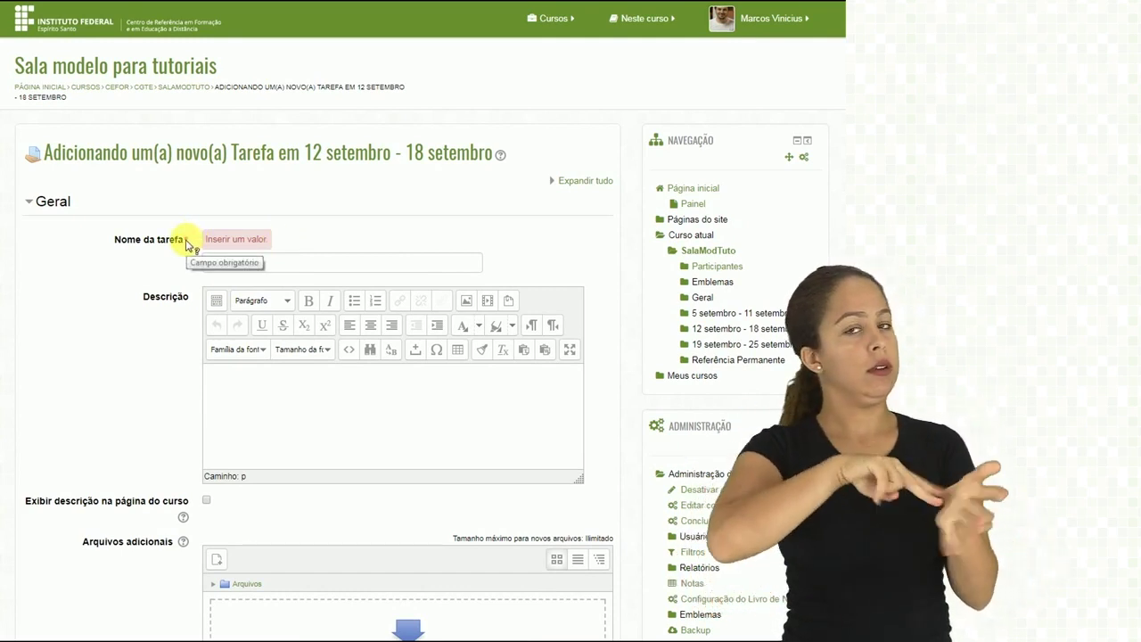
{"action": "left_click", "coordinate": [254, 261]}
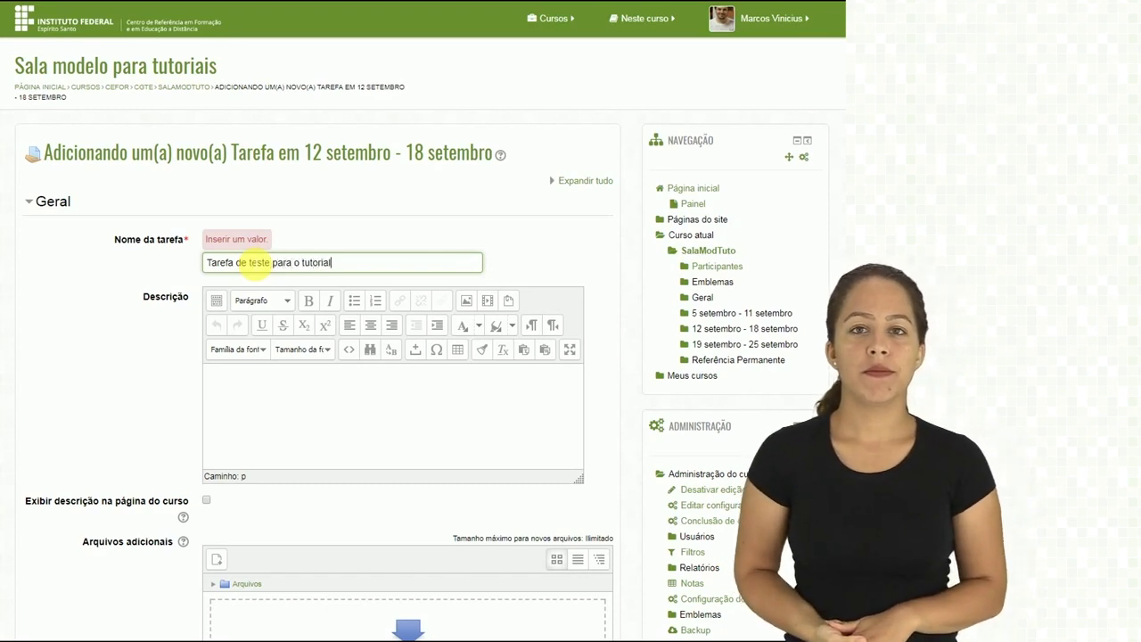
{"action": "scroll", "coordinate": [152, 267], "scroll_direction": "down", "scroll_amount": 3}
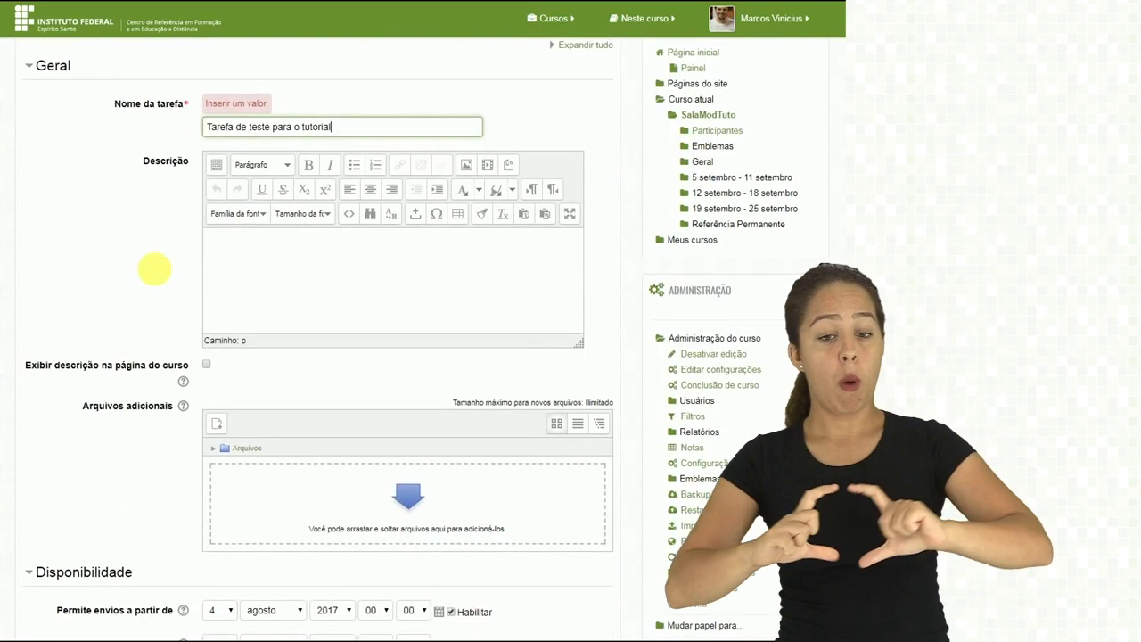
{"action": "left_click", "coordinate": [110, 299]}
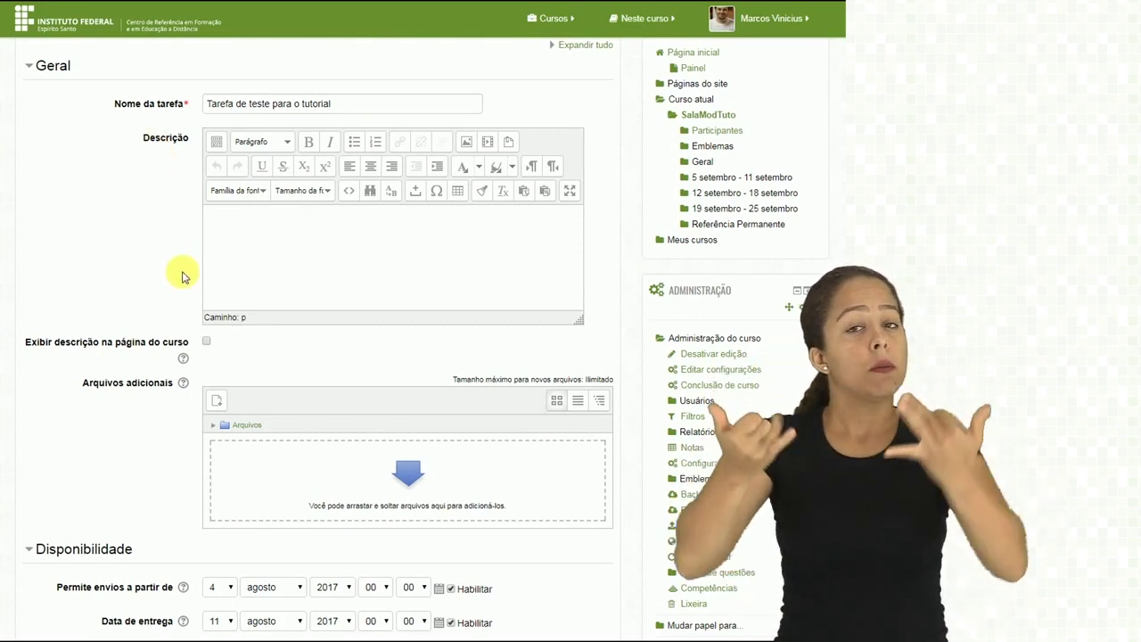
Check the help for Data limite and Data de entrega in the Disponibilidade section.
{"action": "scroll", "coordinate": [181, 280], "scroll_direction": "down", "scroll_amount": 4}
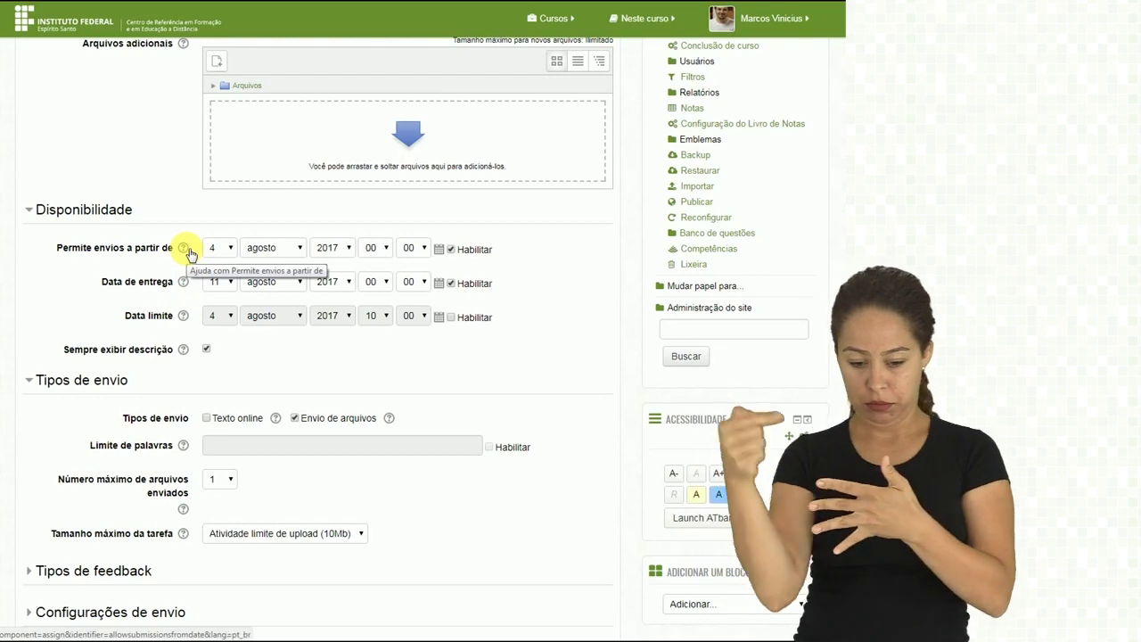
{"action": "left_click", "coordinate": [180, 322]}
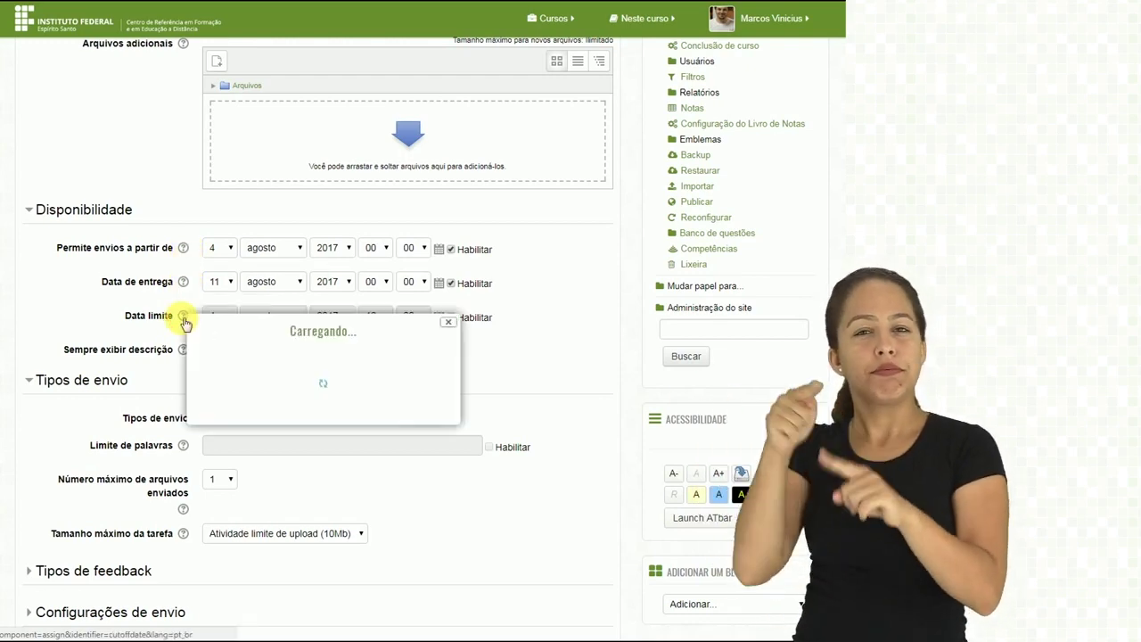
{"action": "left_click", "coordinate": [89, 331]}
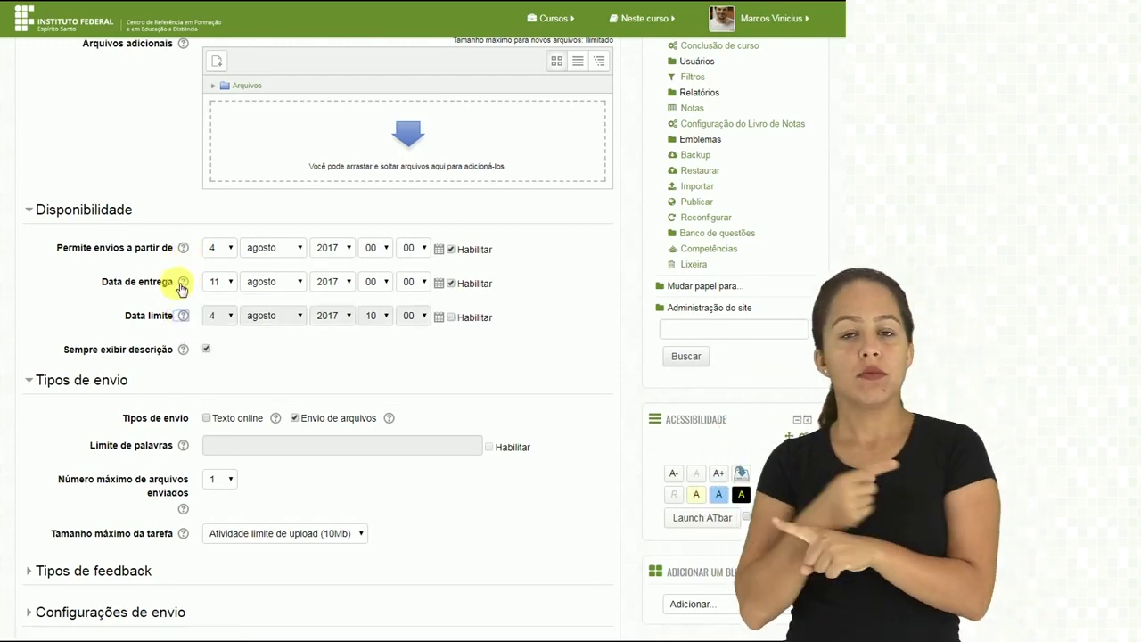
{"action": "left_click", "coordinate": [183, 282]}
{"action": "left_click", "coordinate": [86, 312]}
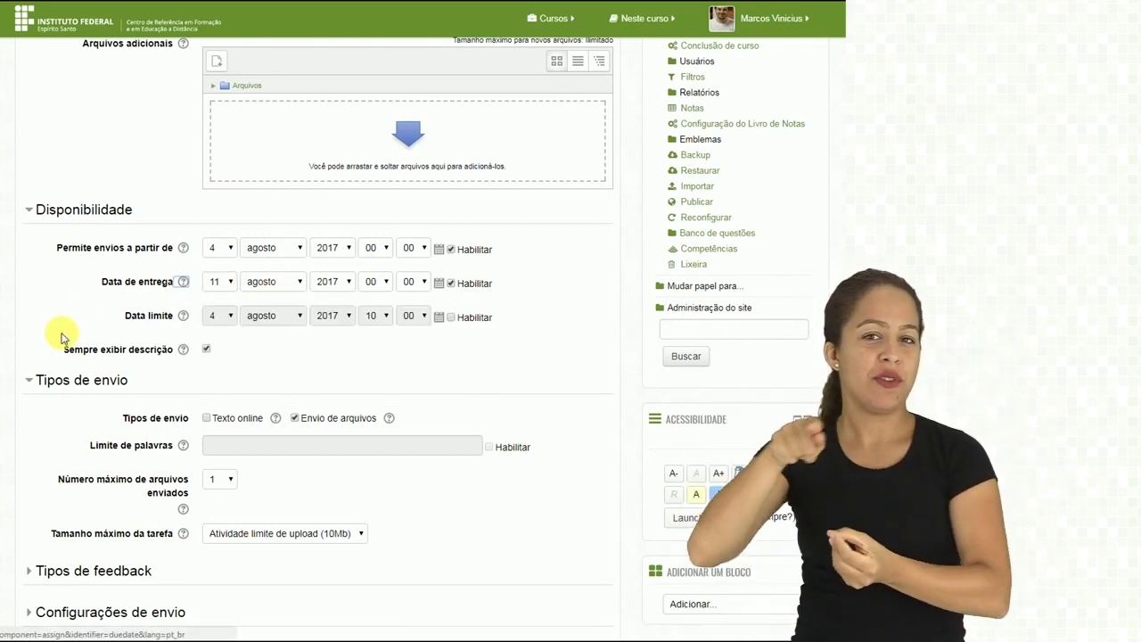
Read the help for the Texto online submission type under Tipos de envio.
{"action": "scroll", "coordinate": [62, 337], "scroll_direction": "down", "scroll_amount": 2}
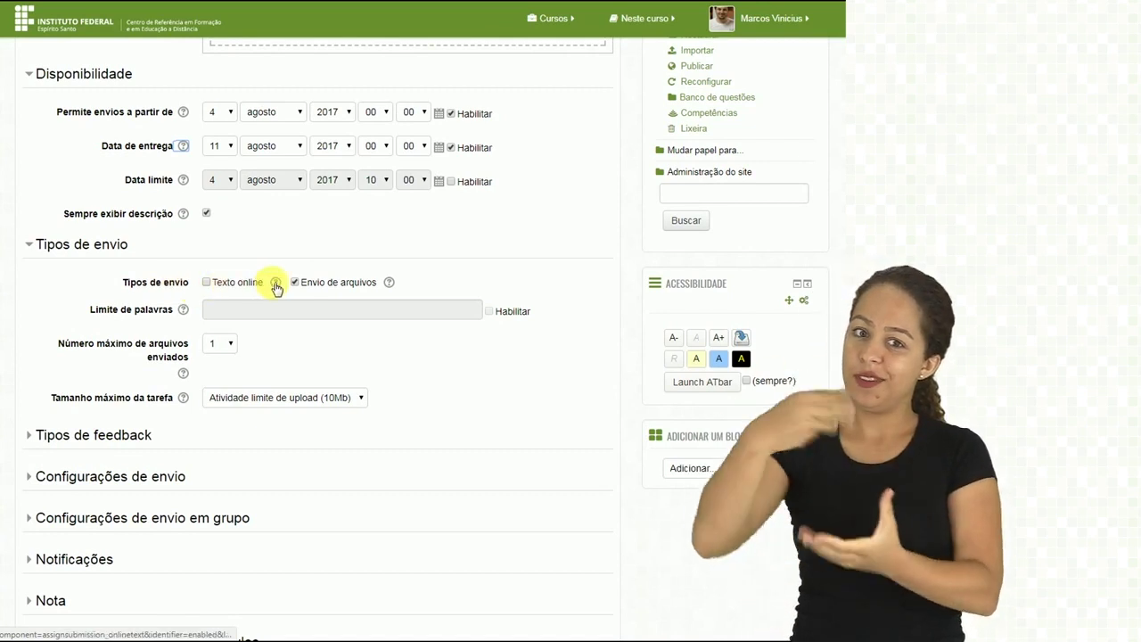
{"action": "left_click", "coordinate": [275, 284]}
{"action": "left_click", "coordinate": [540, 288]}
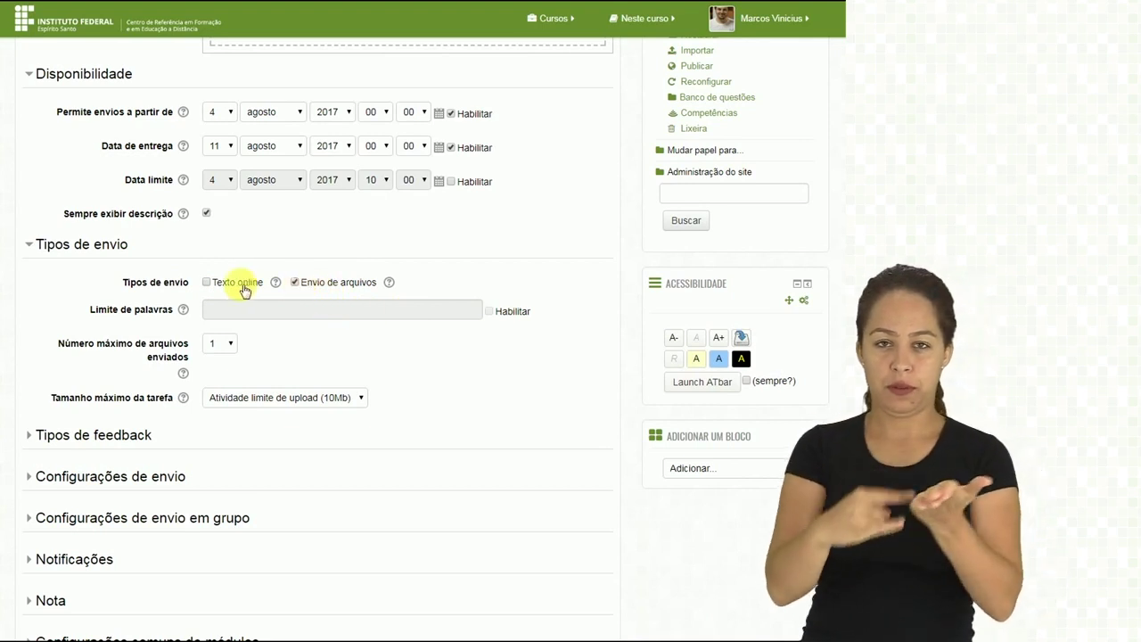
Try enabling Texto online submissions with a word limit, and turn both options back off.
{"action": "left_click", "coordinate": [234, 285]}
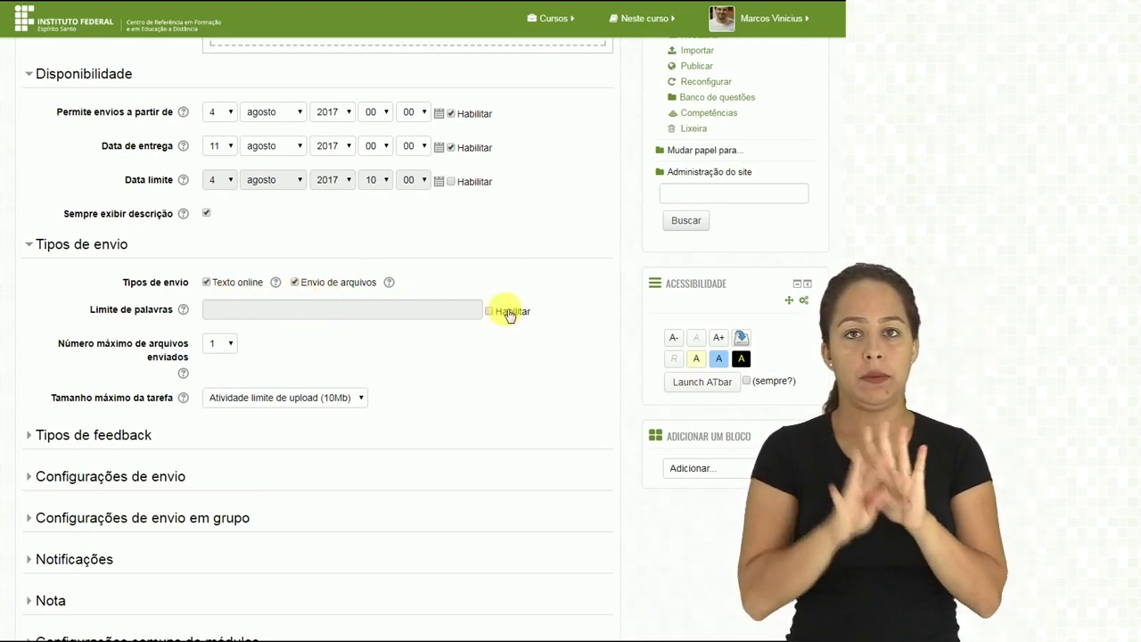
{"action": "left_click", "coordinate": [495, 310]}
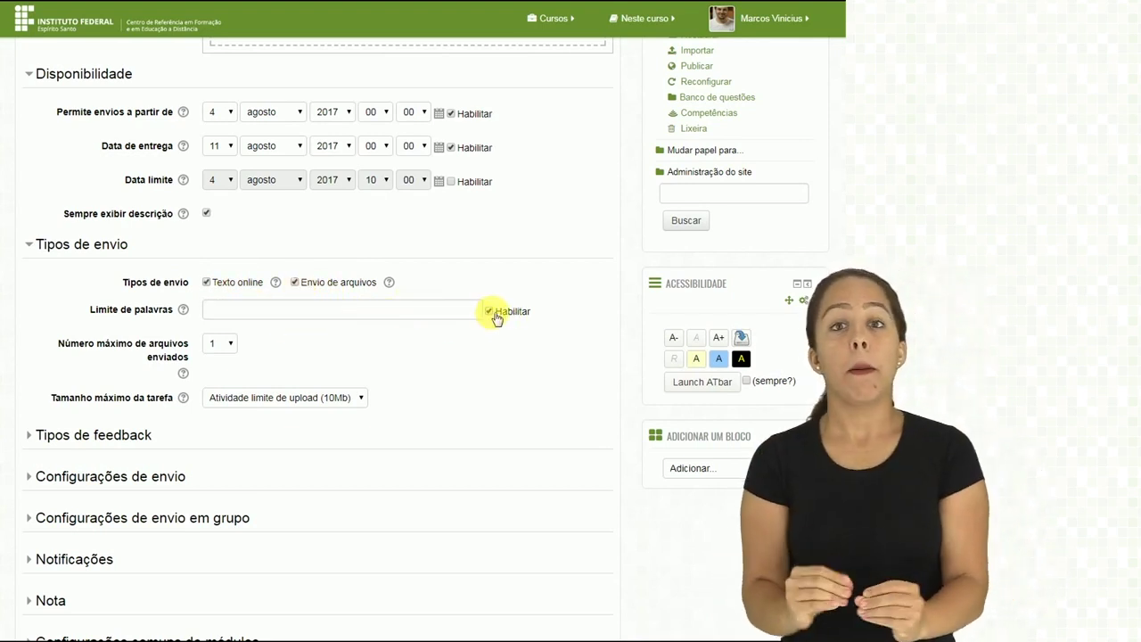
{"action": "left_click", "coordinate": [489, 311]}
{"action": "left_click", "coordinate": [228, 285]}
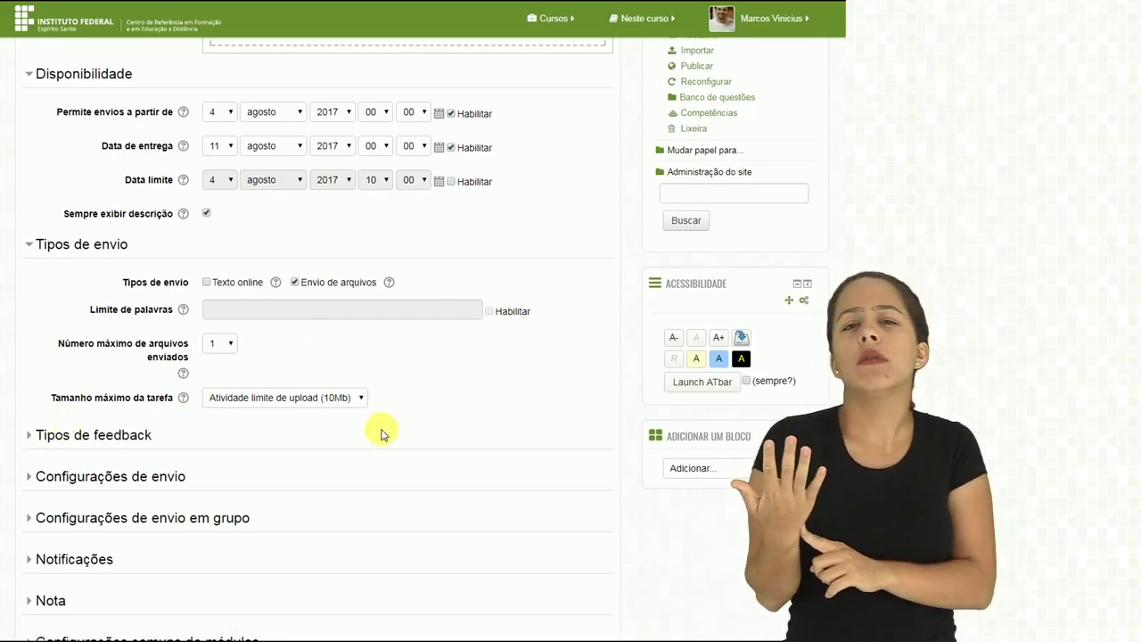
Expand Configurações de envio and read the help for requiring students to use the submit button.
{"action": "scroll", "coordinate": [381, 433], "scroll_direction": "down", "scroll_amount": 3}
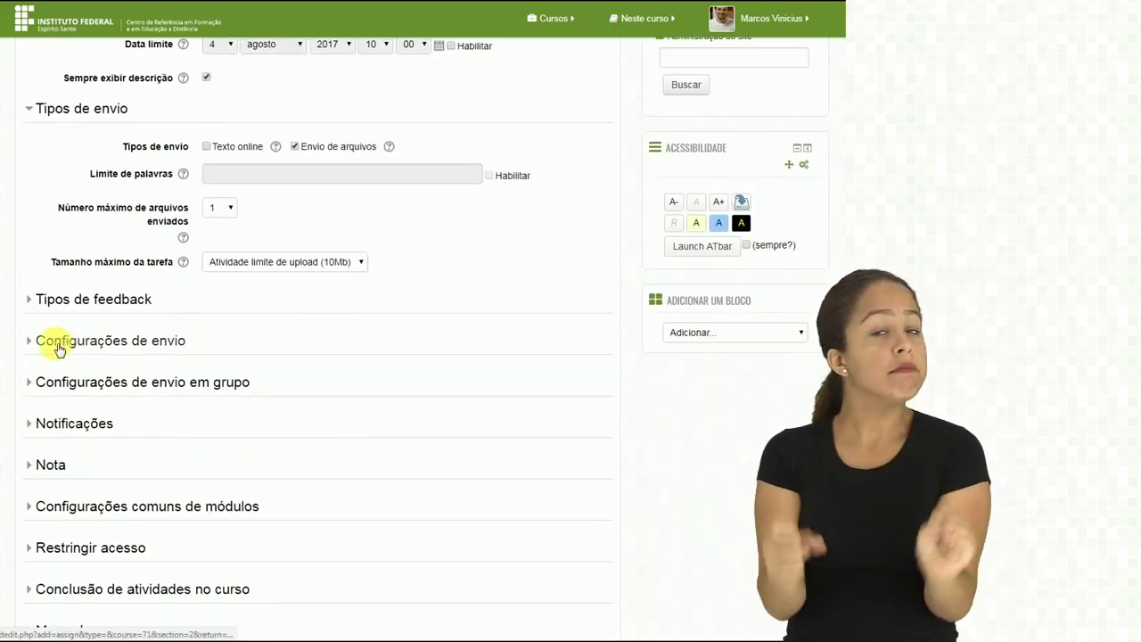
{"action": "left_click", "coordinate": [32, 343]}
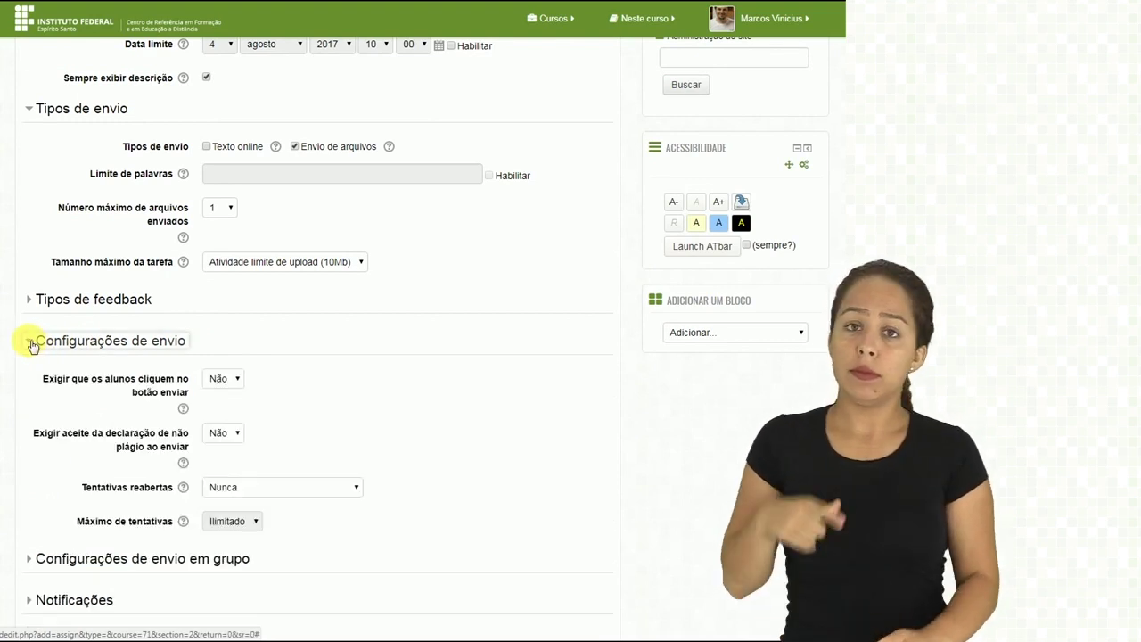
{"action": "key", "text": "Tab"}
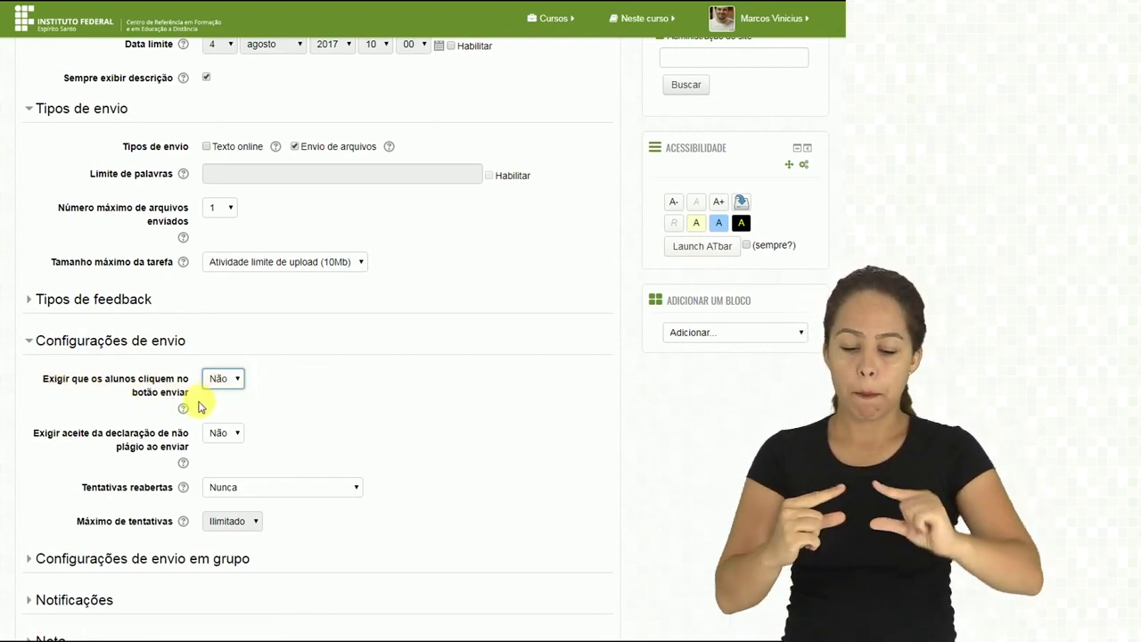
{"action": "left_click", "coordinate": [335, 402]}
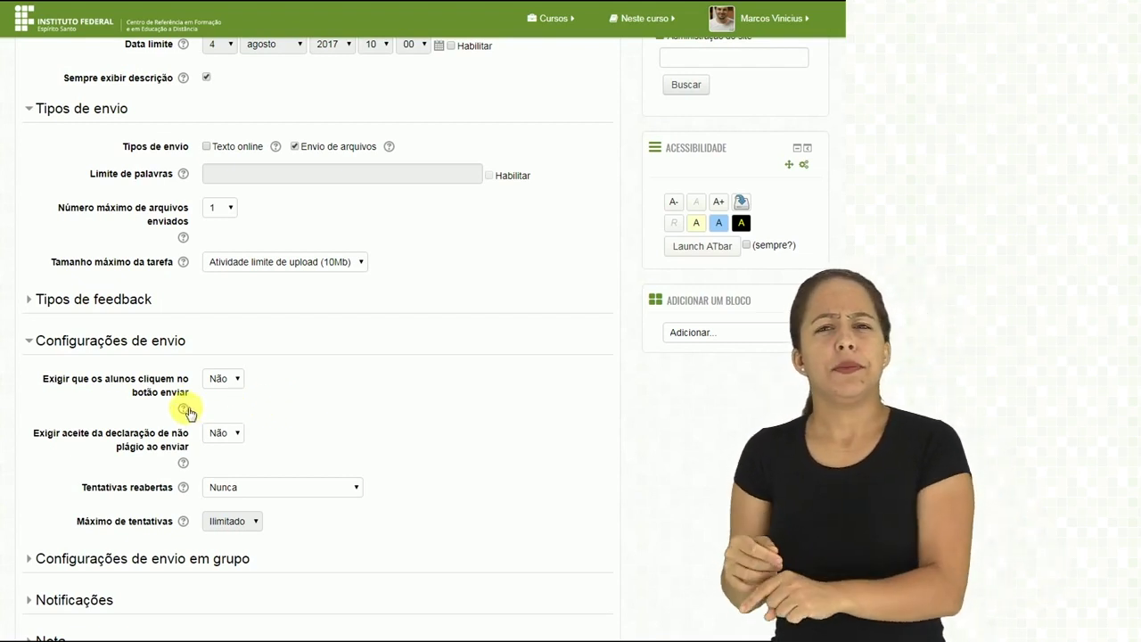
{"action": "left_click", "coordinate": [185, 410]}
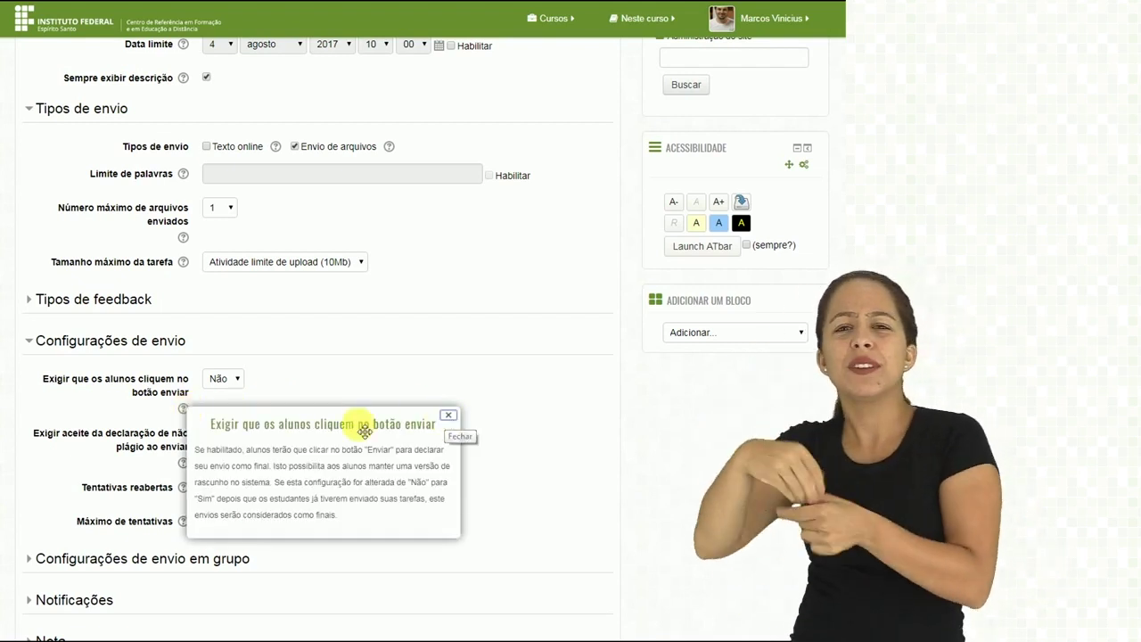
{"action": "left_click", "coordinate": [448, 415]}
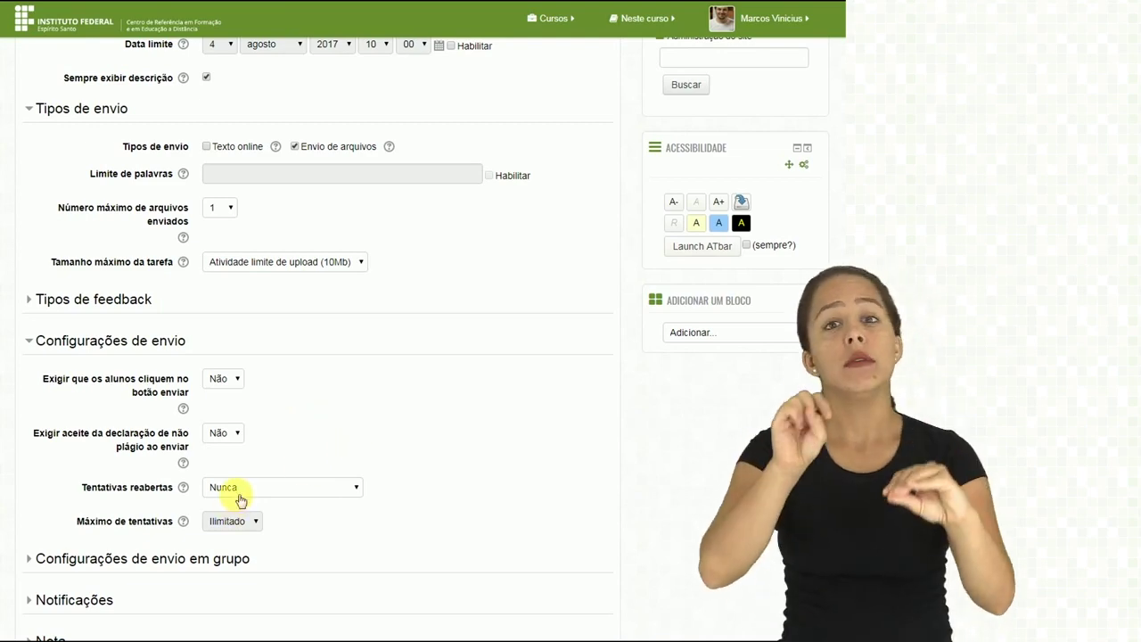
Review the available options for Tentativas reabertas without changing the setting.
{"action": "scroll", "coordinate": [296, 429], "scroll_direction": "down", "scroll_amount": 3}
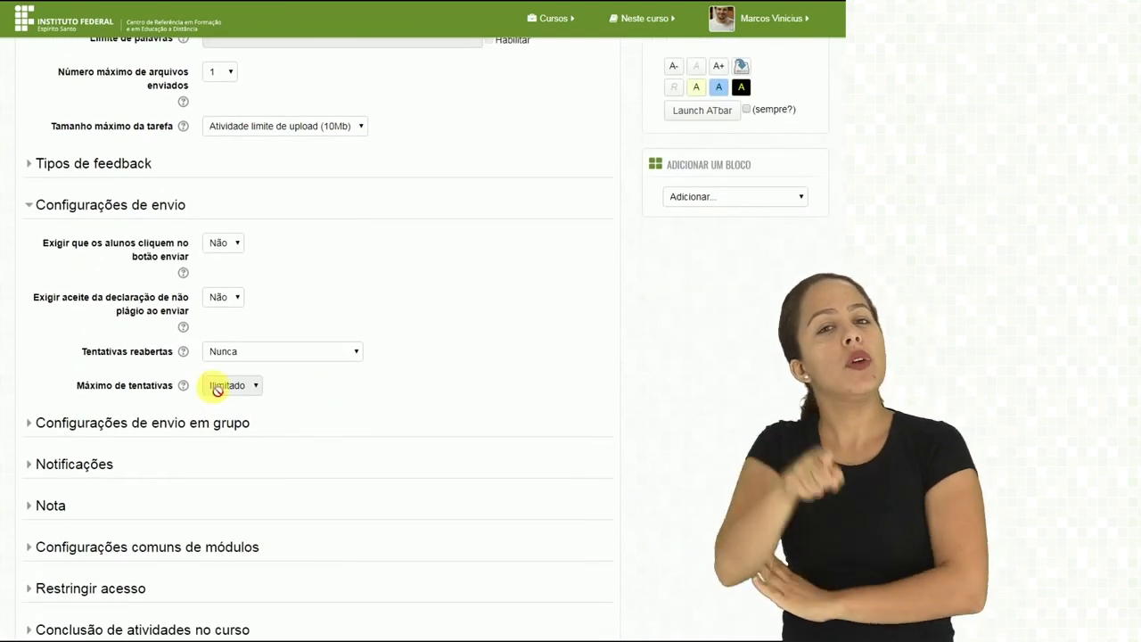
{"action": "left_click", "coordinate": [237, 354]}
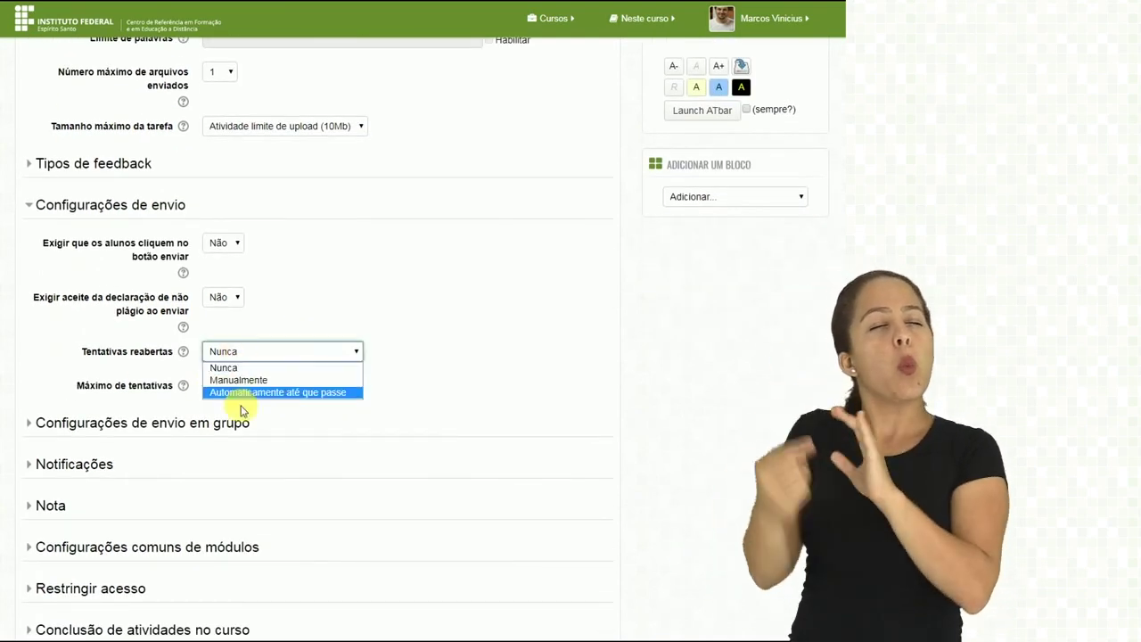
{"action": "left_click", "coordinate": [339, 325]}
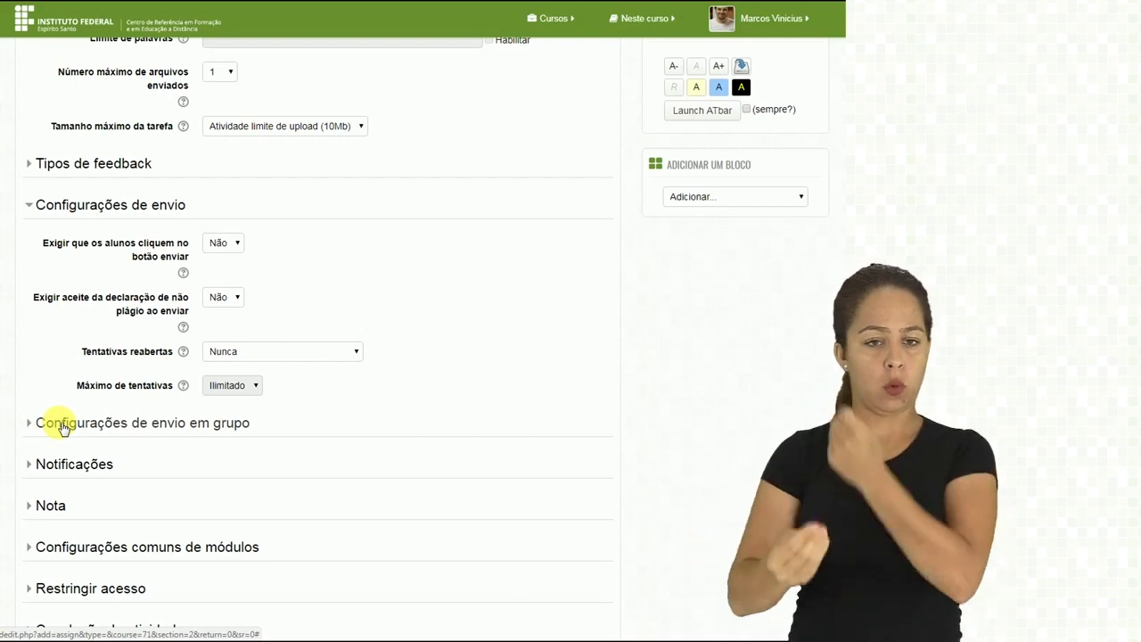
Expand Configurações de envio em grupo and review its options, including the help for Envio em grupos de estudantes.
{"action": "left_click", "coordinate": [62, 427]}
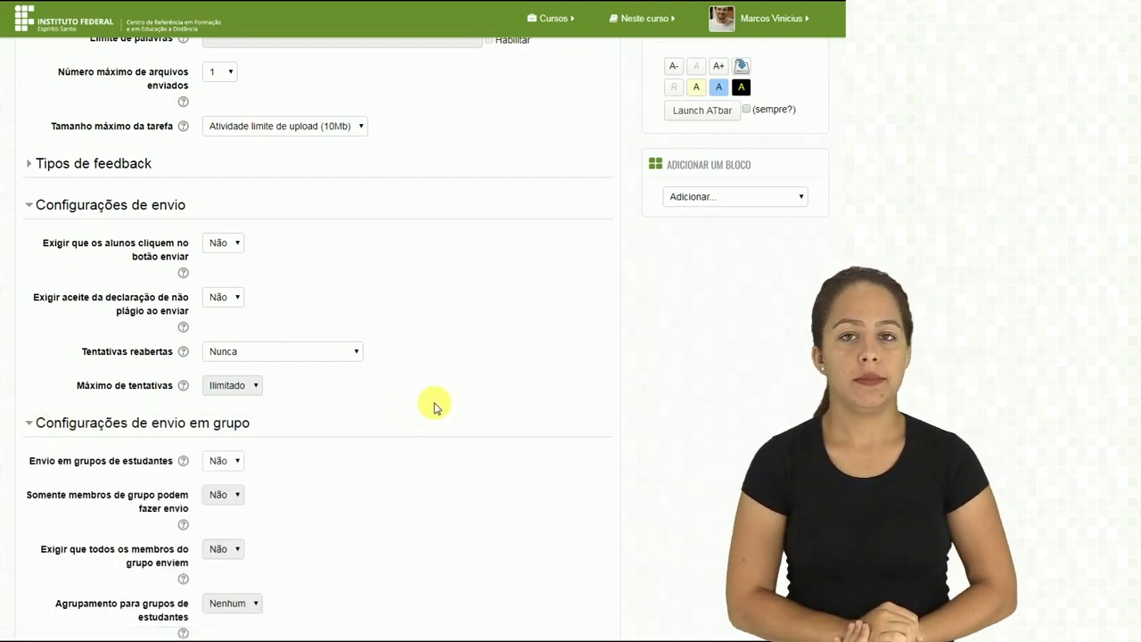
{"action": "scroll", "coordinate": [434, 407], "scroll_direction": "down", "scroll_amount": 3}
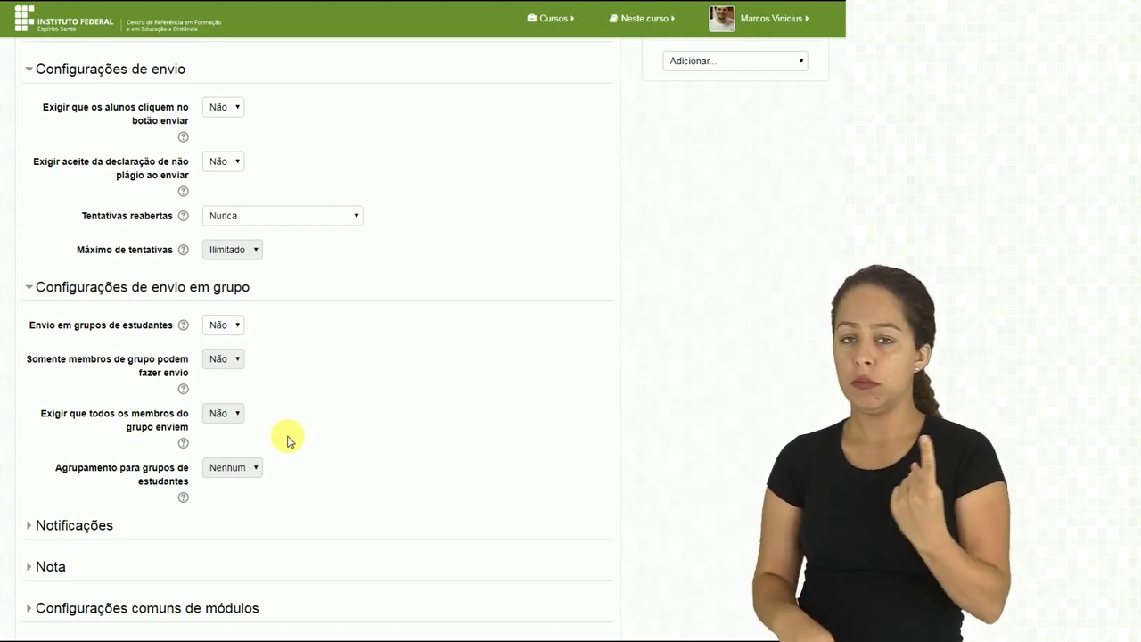
{"action": "left_click", "coordinate": [184, 328]}
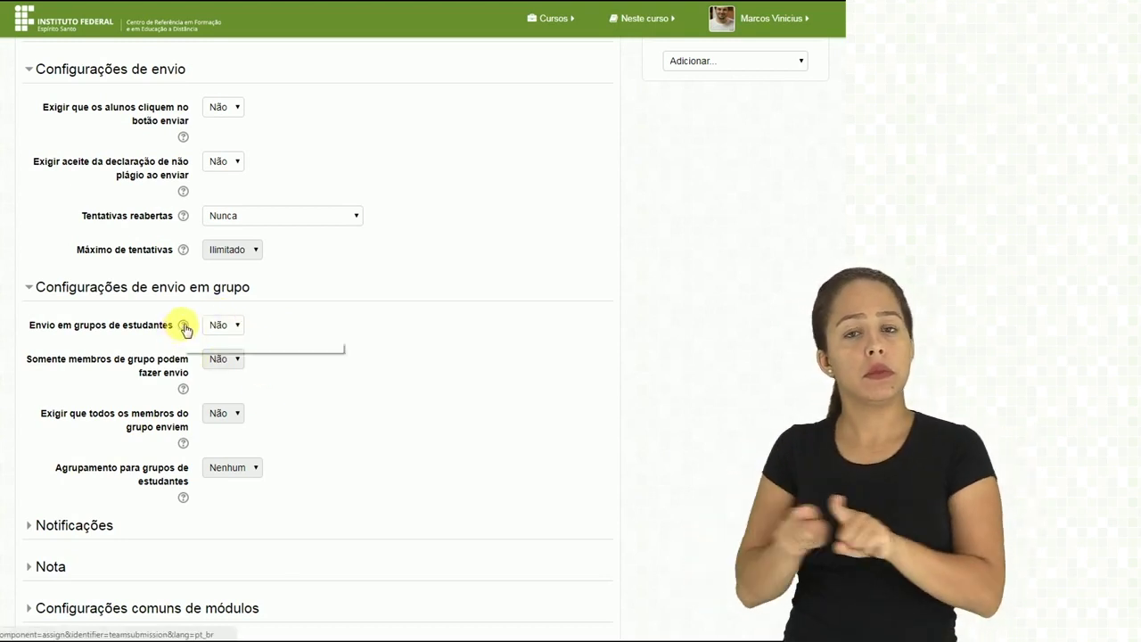
{"action": "left_click", "coordinate": [185, 328]}
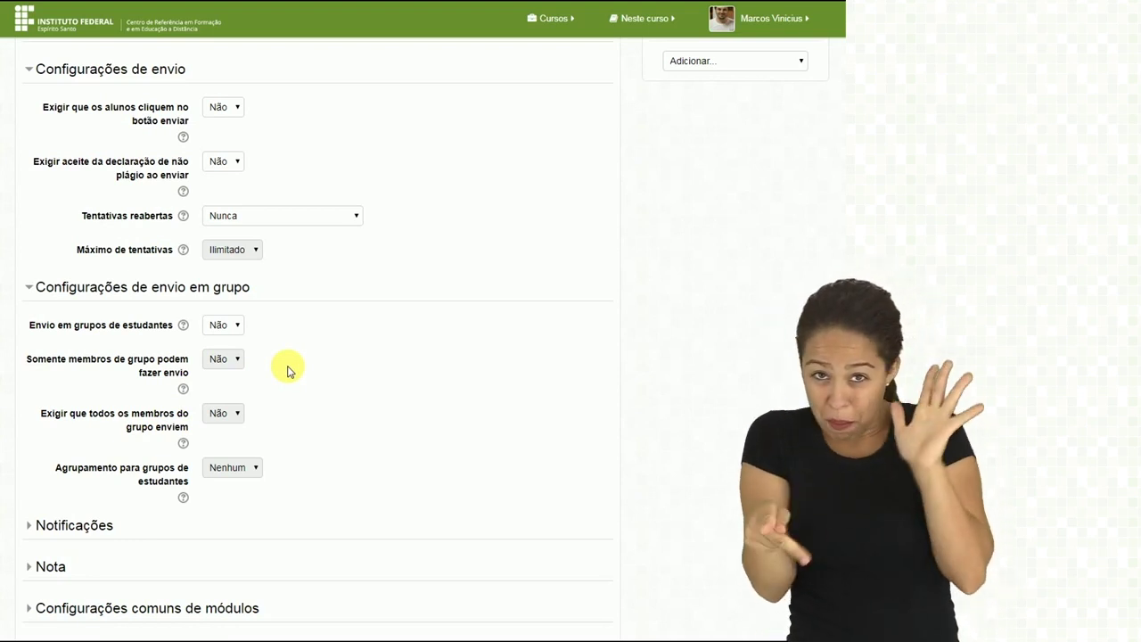
{"action": "left_click_drag", "start_coordinate": [41, 411], "coordinate": [180, 436]}
{"action": "left_click", "coordinate": [69, 433]}
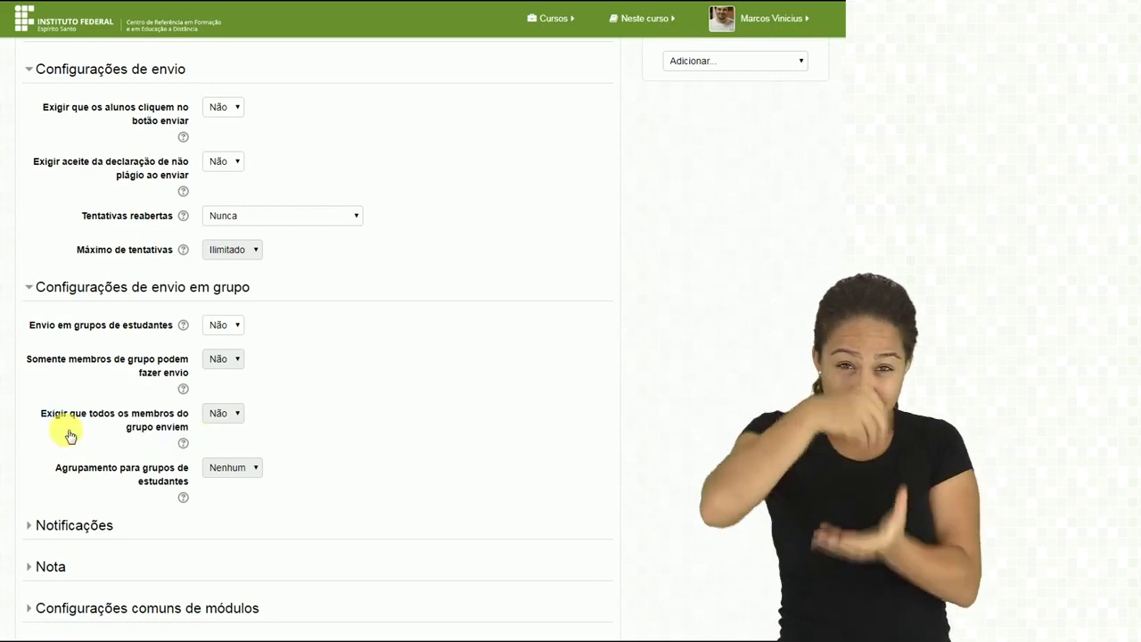
{"action": "left_click", "coordinate": [357, 415]}
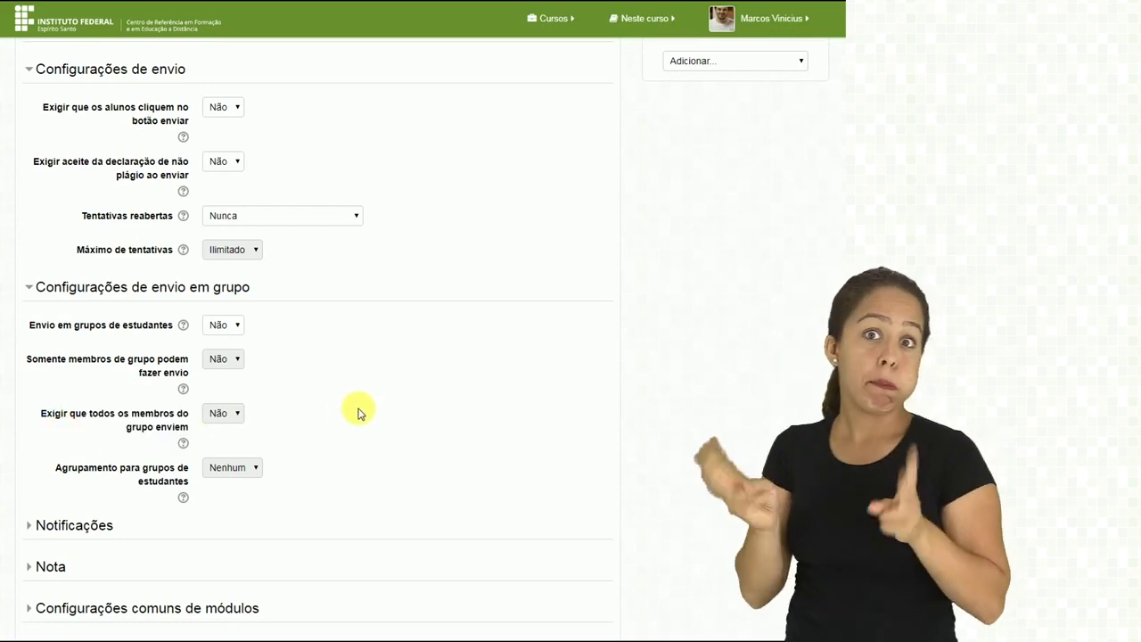
Expand the Nota section and review the available grade types, leaving Pontos selected.
{"action": "scroll", "coordinate": [359, 415], "scroll_direction": "down", "scroll_amount": 2}
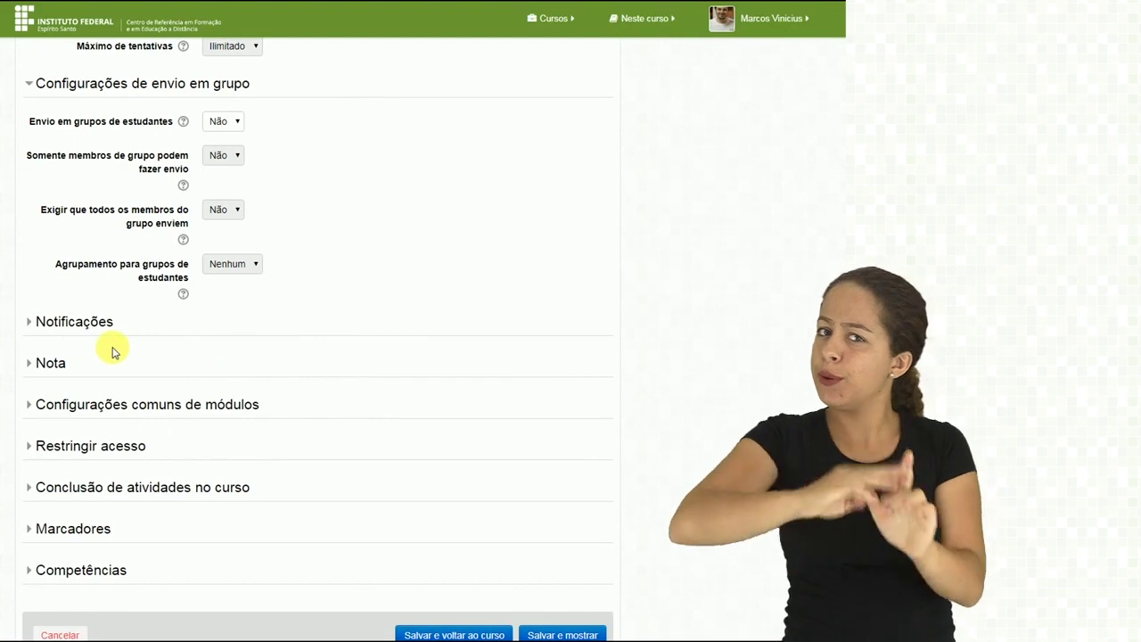
{"action": "left_click", "coordinate": [47, 365]}
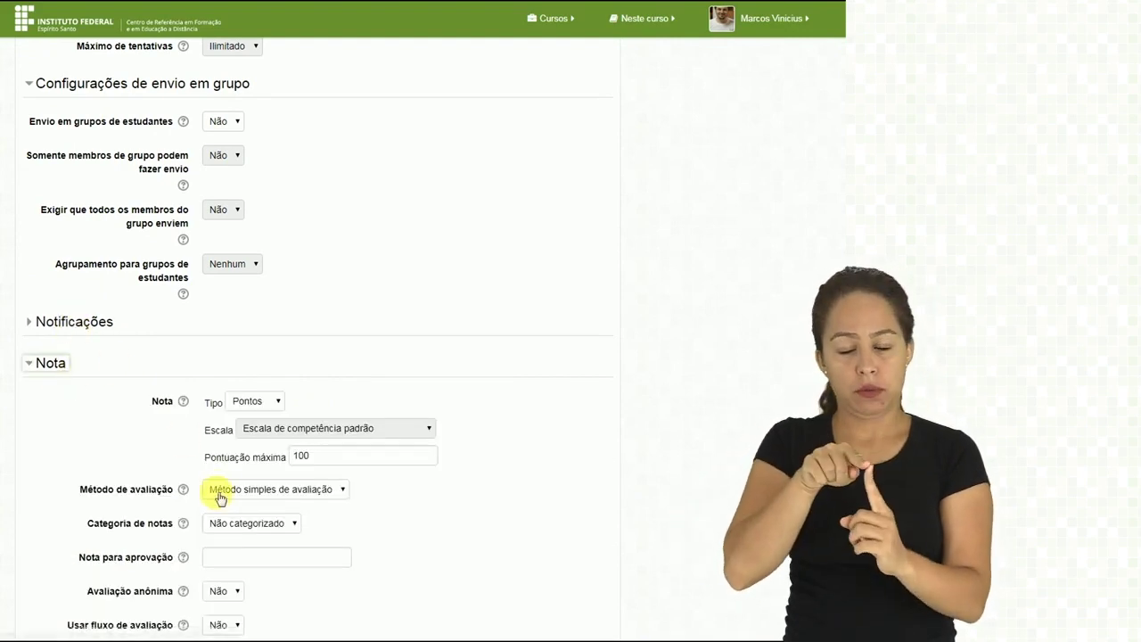
{"action": "scroll", "coordinate": [332, 376], "scroll_direction": "down", "scroll_amount": 1}
{"action": "scroll", "coordinate": [332, 376], "scroll_direction": "down", "scroll_amount": 1}
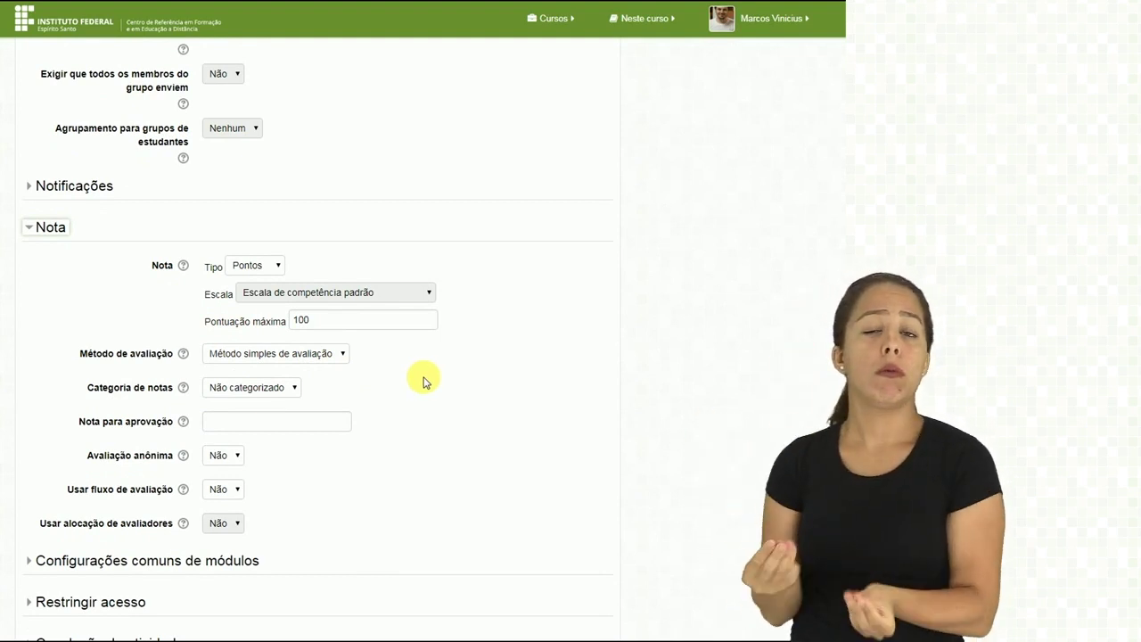
{"action": "left_click", "coordinate": [252, 265]}
{"action": "left_click", "coordinate": [382, 254]}
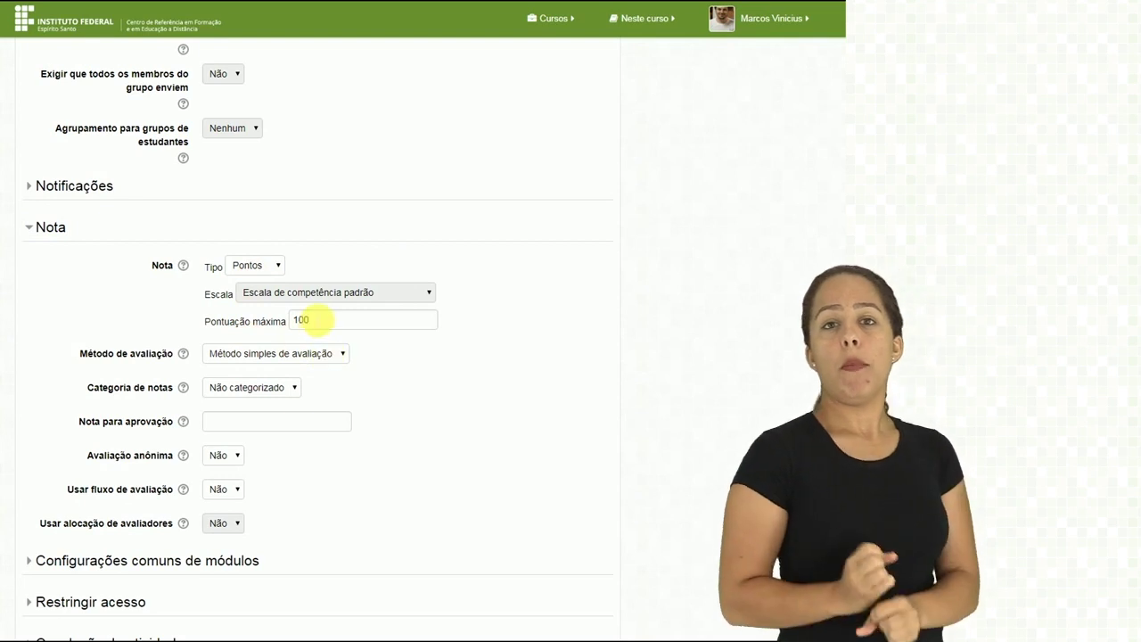
Review the available options for Método de avaliação without changing the setting.
{"action": "left_click", "coordinate": [254, 354]}
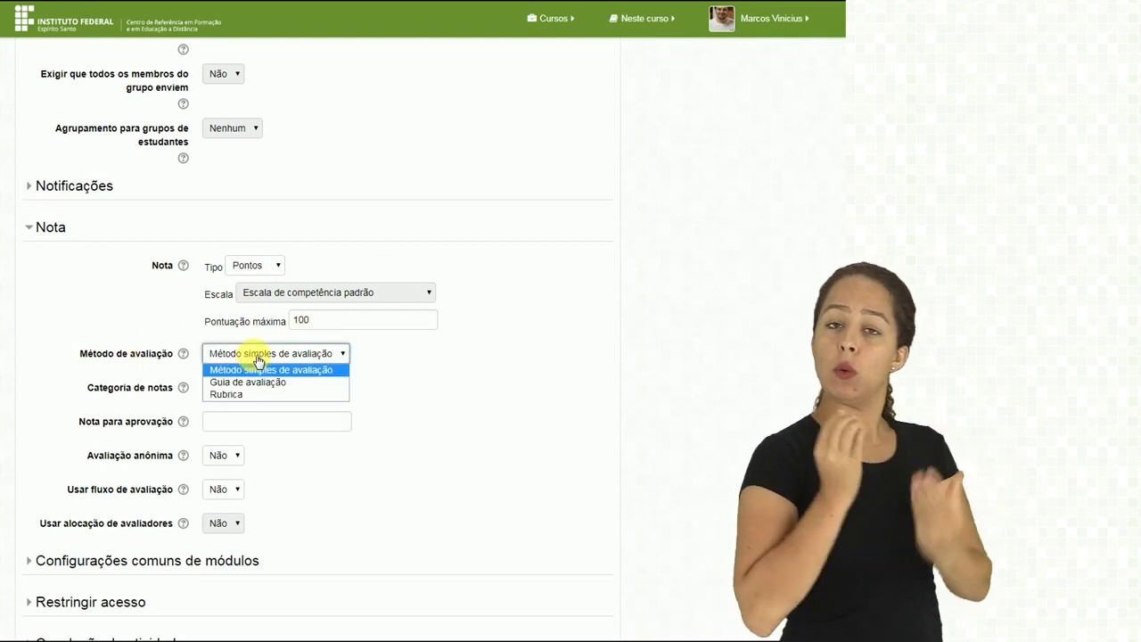
{"action": "left_click", "coordinate": [427, 378]}
{"action": "left_click", "coordinate": [254, 354]}
{"action": "left_click", "coordinate": [423, 367]}
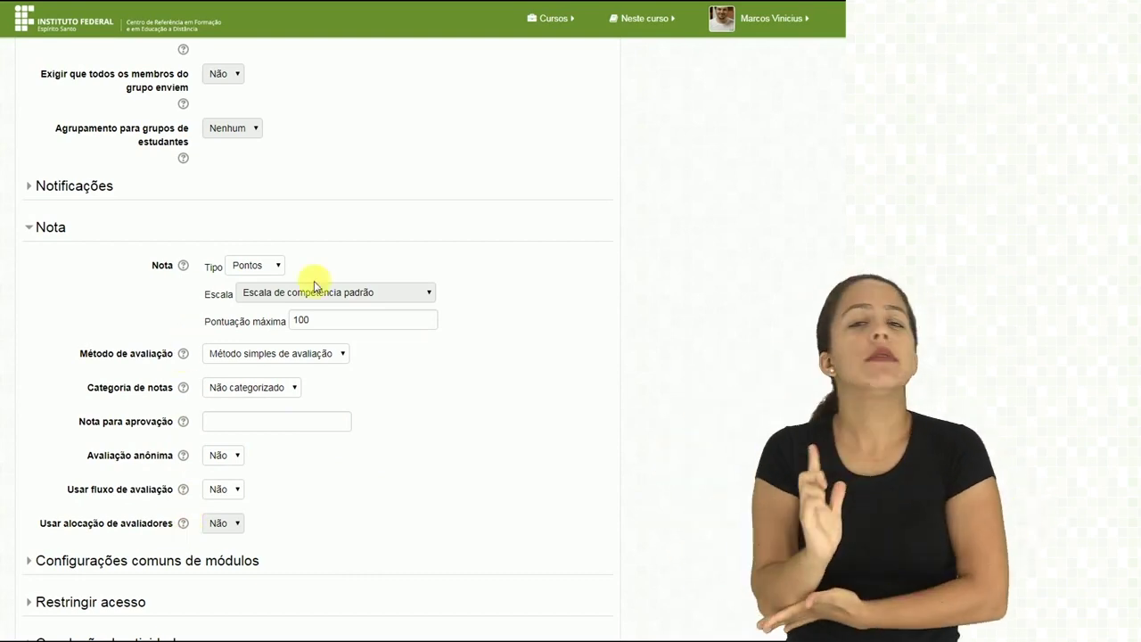
Look over the whole assignment form once more, then save the new Tarefa and return to the course.
{"action": "scroll", "coordinate": [490, 341], "scroll_direction": "up", "scroll_amount": 8}
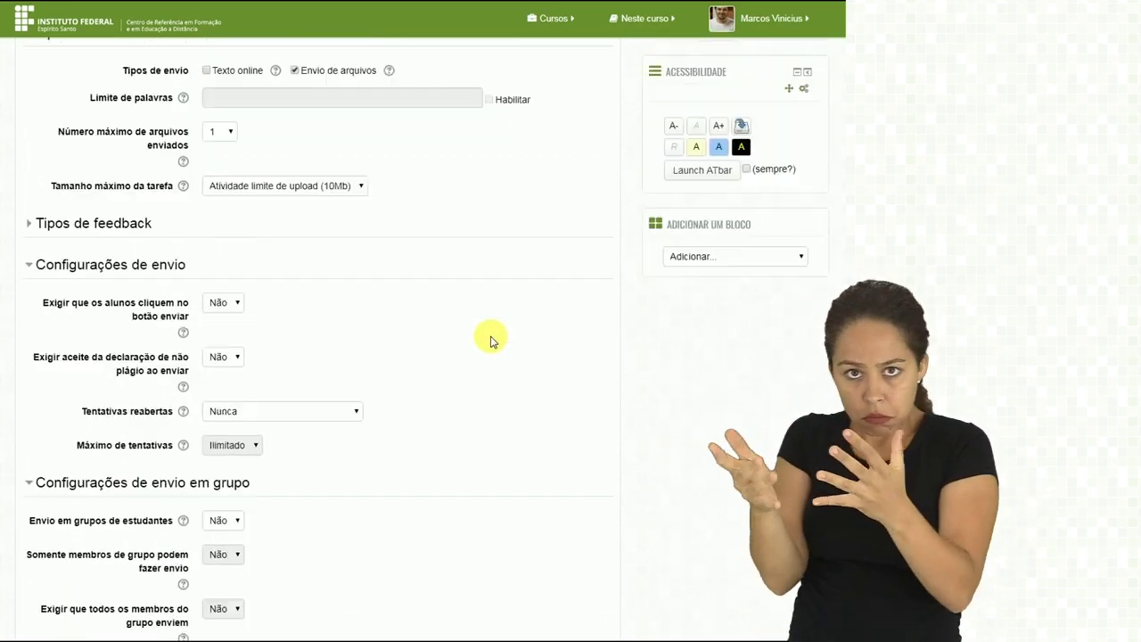
{"action": "scroll", "coordinate": [490, 340], "scroll_direction": "down", "scroll_amount": 4}
{"action": "scroll", "coordinate": [490, 340], "scroll_direction": "up", "scroll_amount": 10}
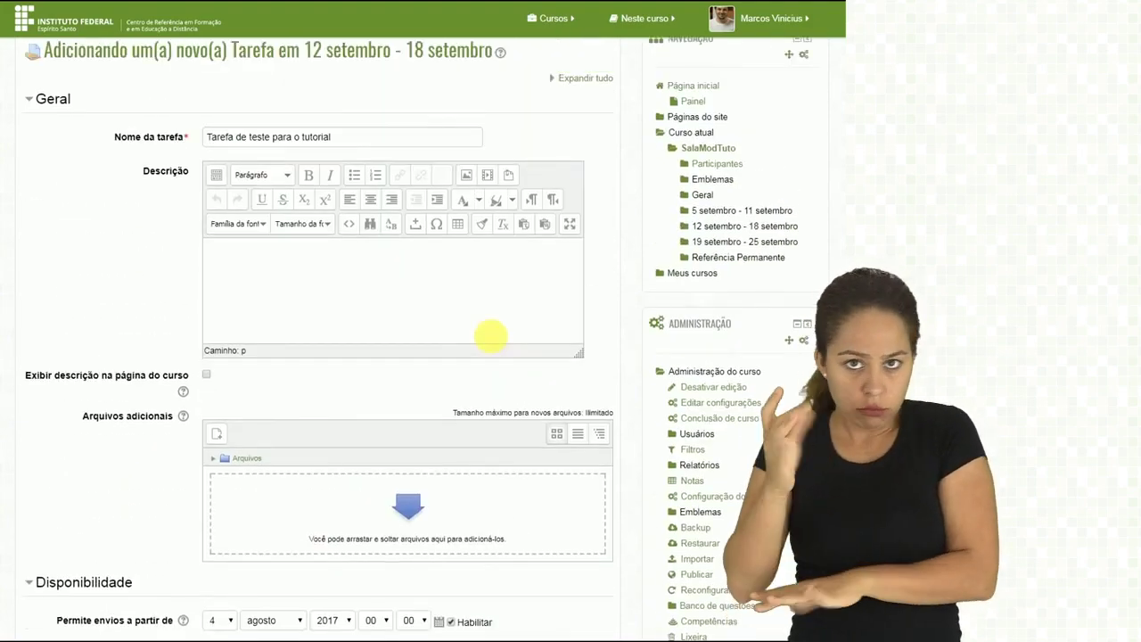
{"action": "scroll", "coordinate": [491, 340], "scroll_direction": "down", "scroll_amount": 5}
{"action": "scroll", "coordinate": [490, 340], "scroll_direction": "down", "scroll_amount": 12}
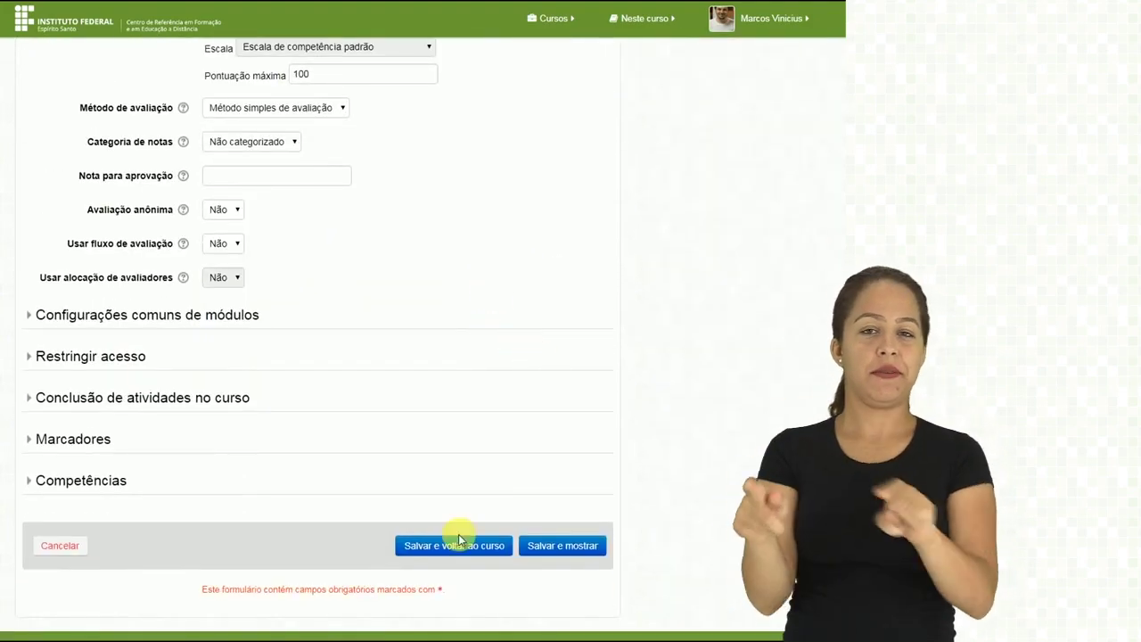
{"action": "left_click", "coordinate": [446, 543]}
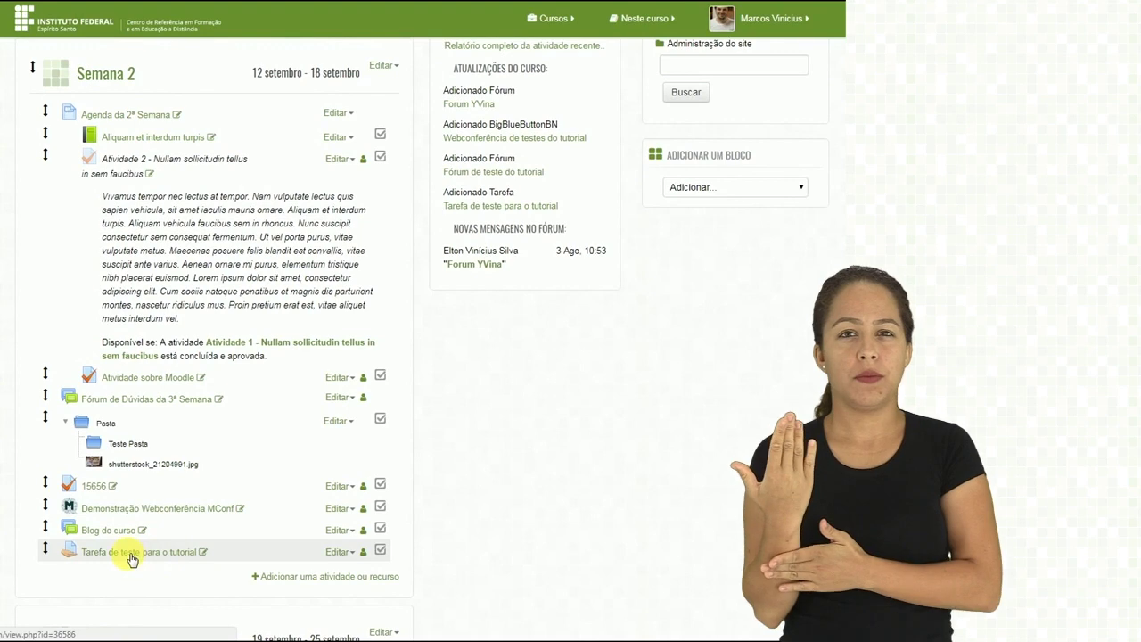
Open "Tarefa de teste para o tutorial" in Semana 2 and check its due date and remaining time in the grading summary.
{"action": "left_click", "coordinate": [128, 553]}
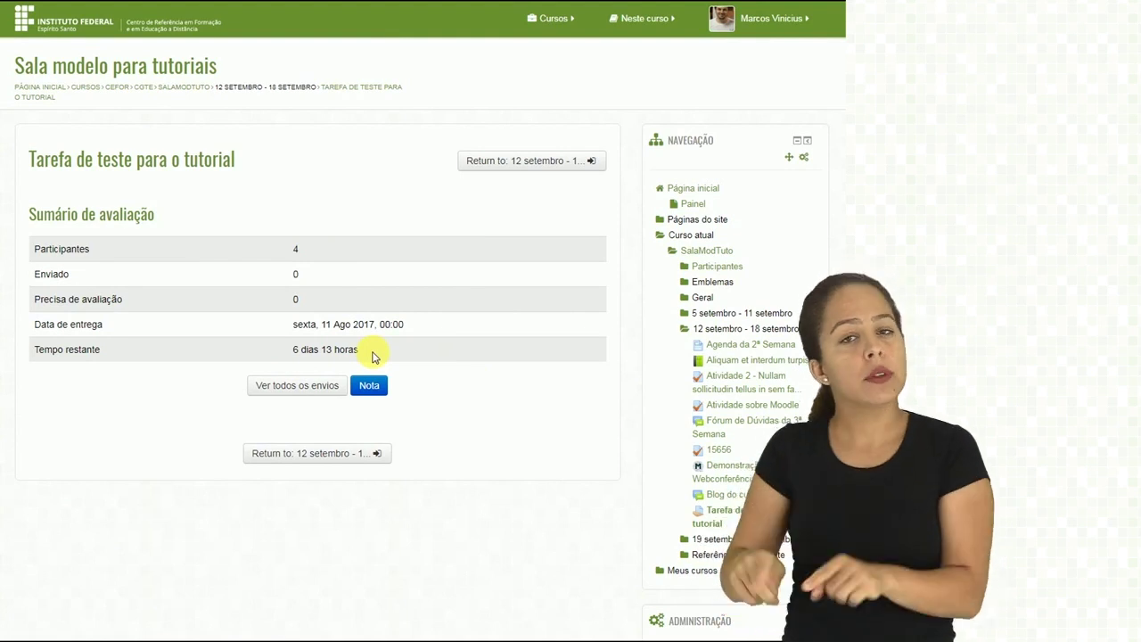
{"action": "left_click_drag", "start_coordinate": [374, 357], "coordinate": [368, 324]}
{"action": "left_click", "coordinate": [275, 326]}
{"action": "left_click", "coordinate": [391, 323]}
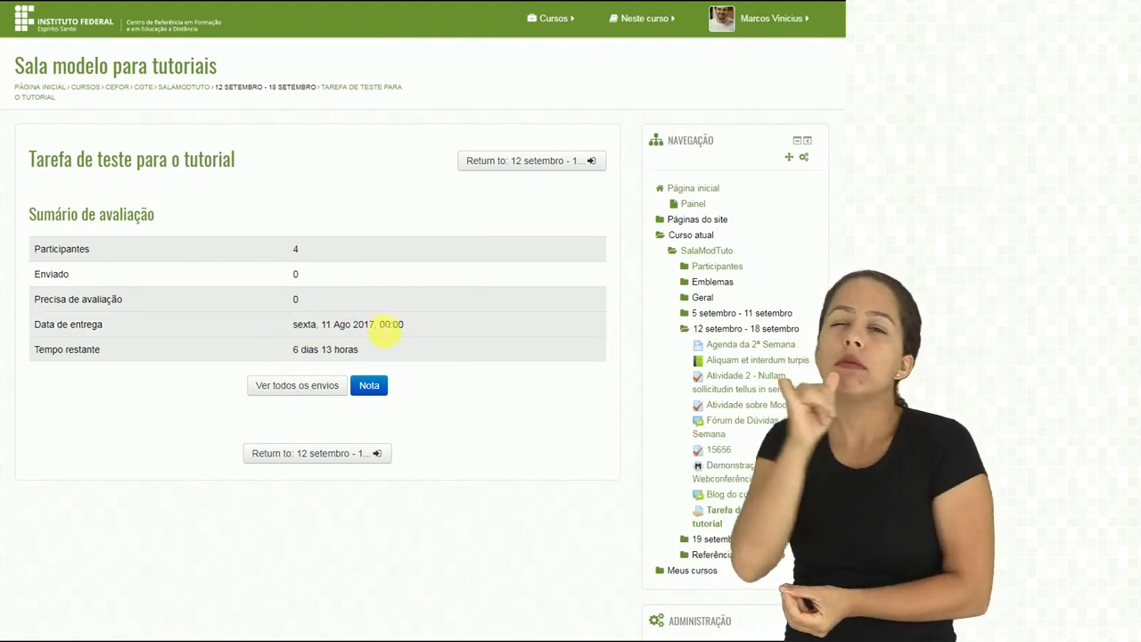